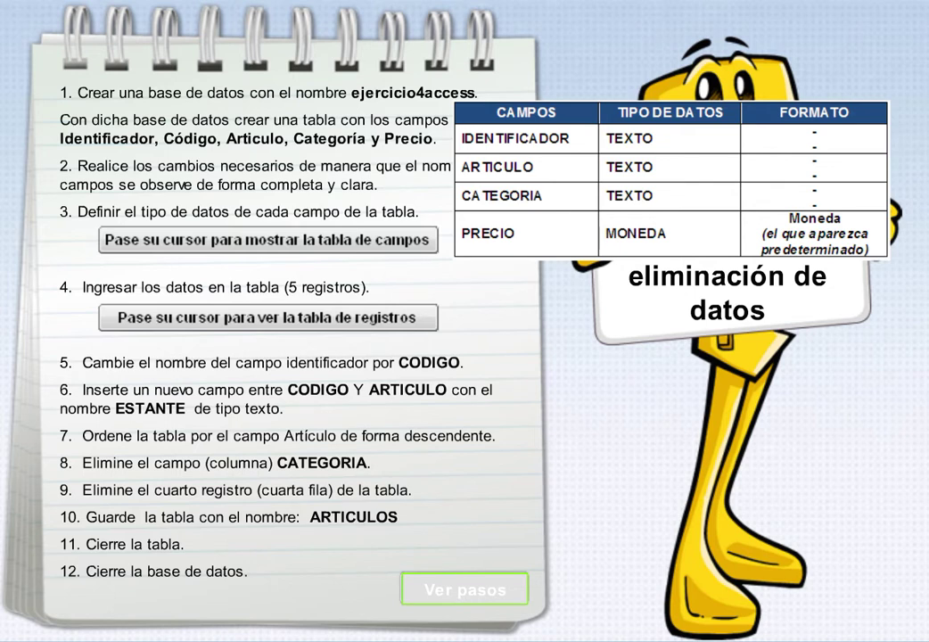
pyautogui.moveTo(268, 317)
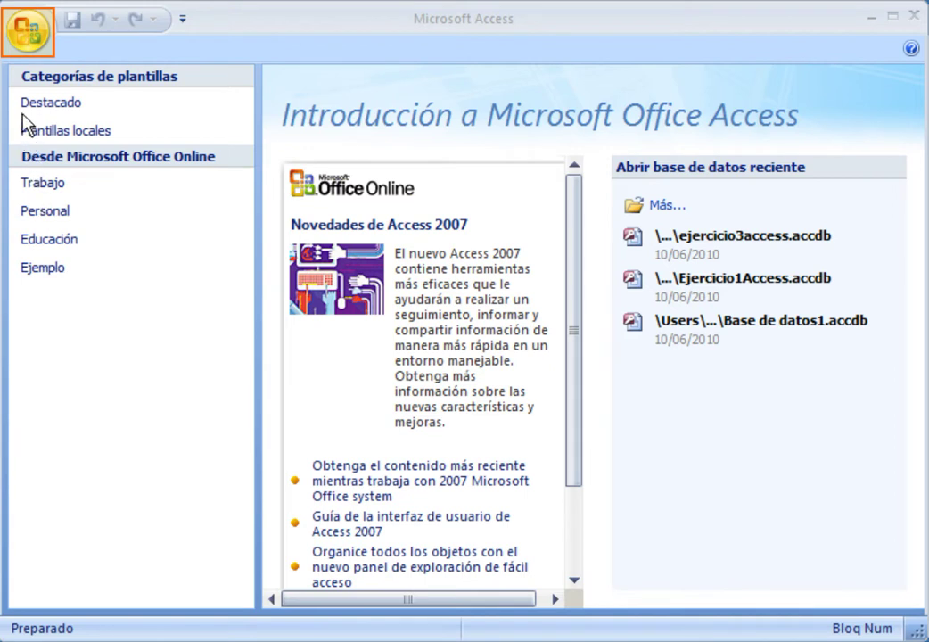
# Create a new blank database with the file name Ejercicio4Access
pyautogui.click(27, 29)
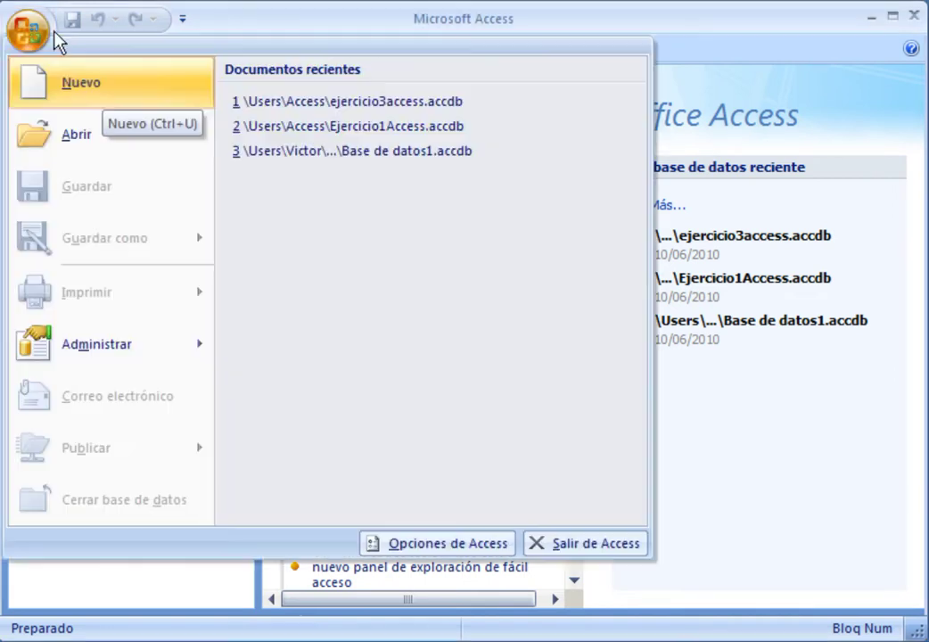
pyautogui.click(104, 91)
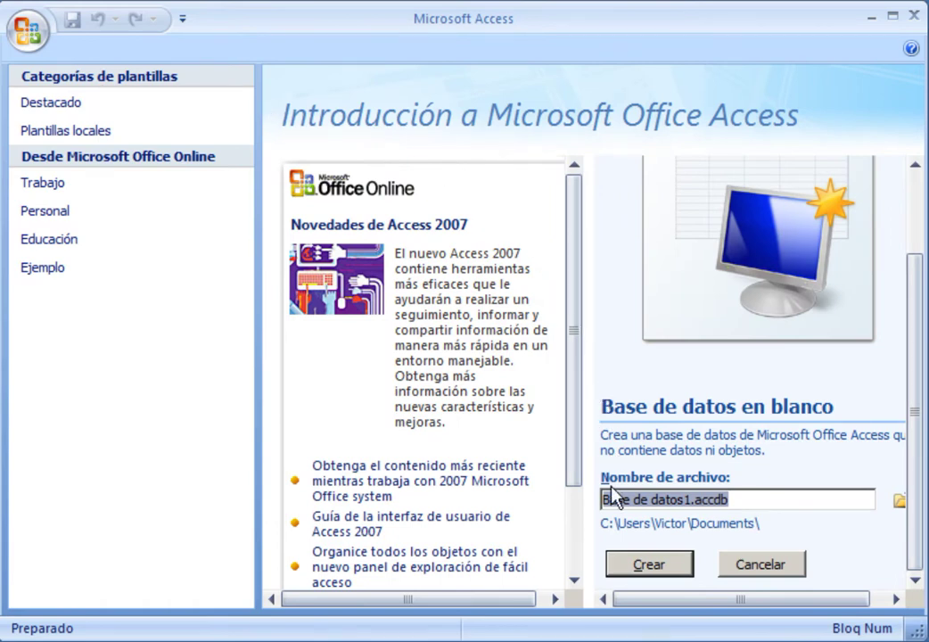
pyautogui.write('Ejercicio4Access')
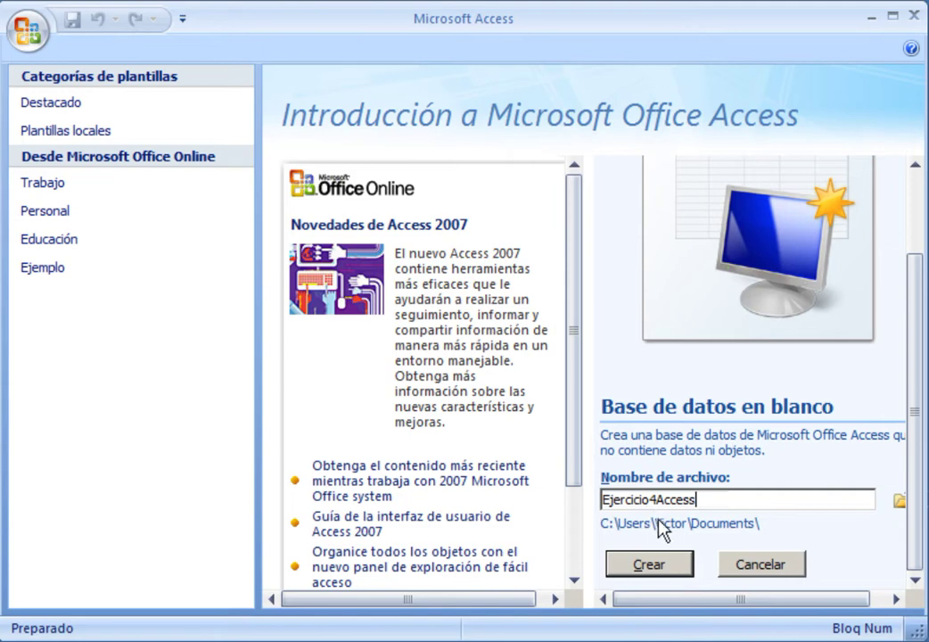
pyautogui.click(674, 575)
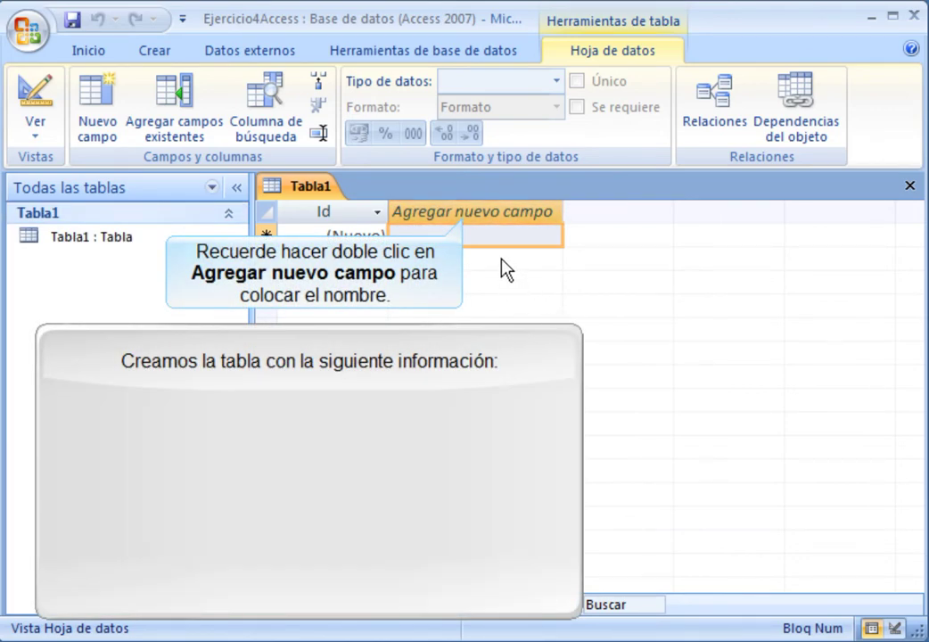
# Add a field named IDENTIFICADOR next to the Id column and set its data type to Texto
pyautogui.doubleClick(496, 216)
pyautogui.press('capslock')
pyautogui.write('IDENTIF')
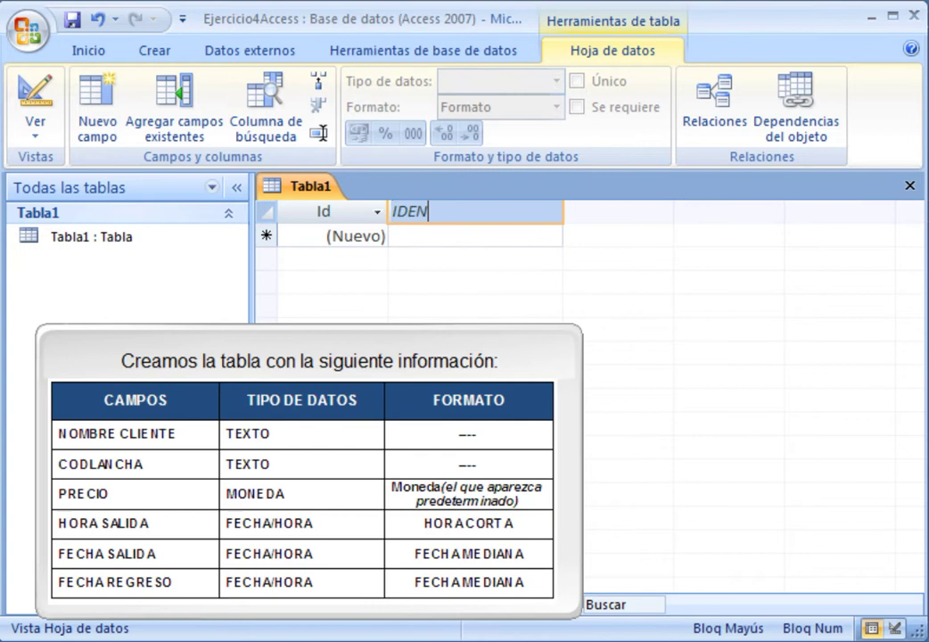
pyautogui.write('ICADOR')
pyautogui.press('Return')
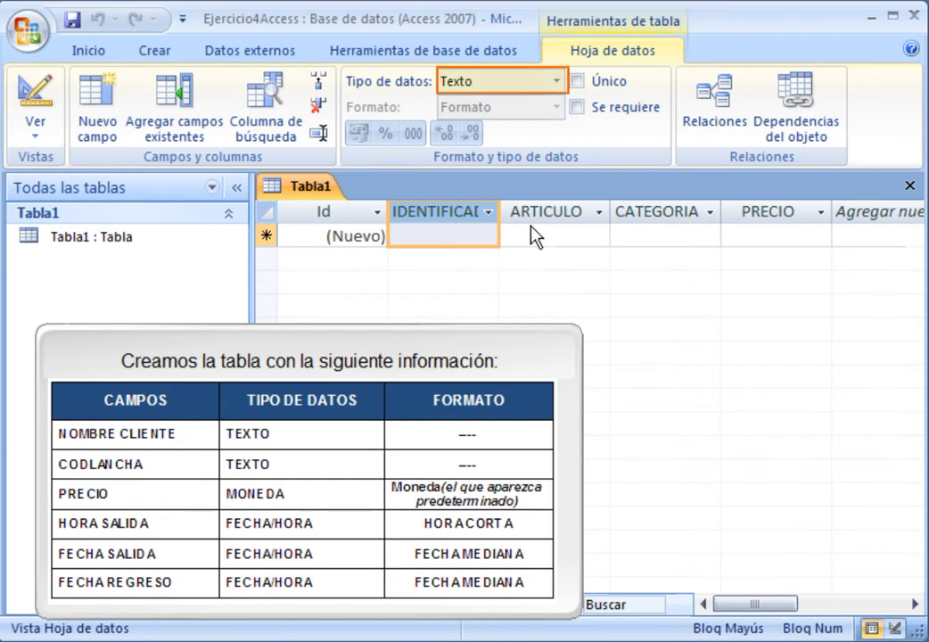
pyautogui.click(557, 82)
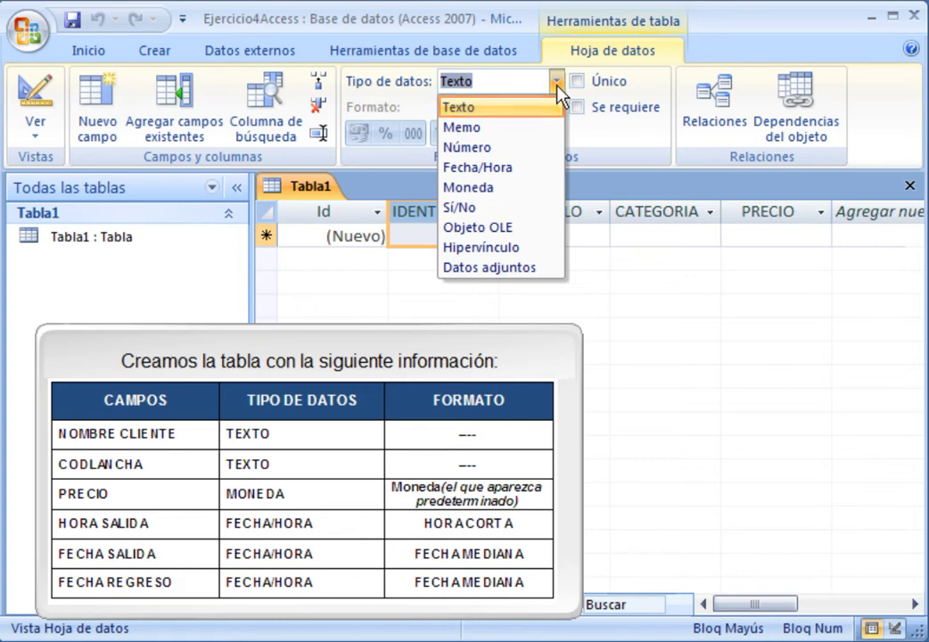
pyautogui.click(558, 106)
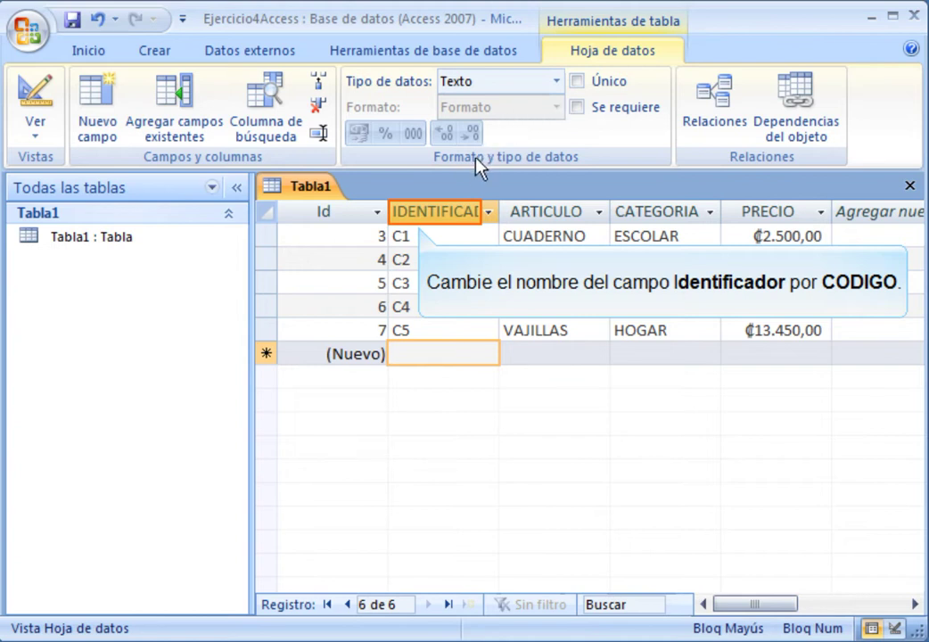
# Rename the IDENTIFICADOR field to CODIGO
pyautogui.rightClick(473, 213)
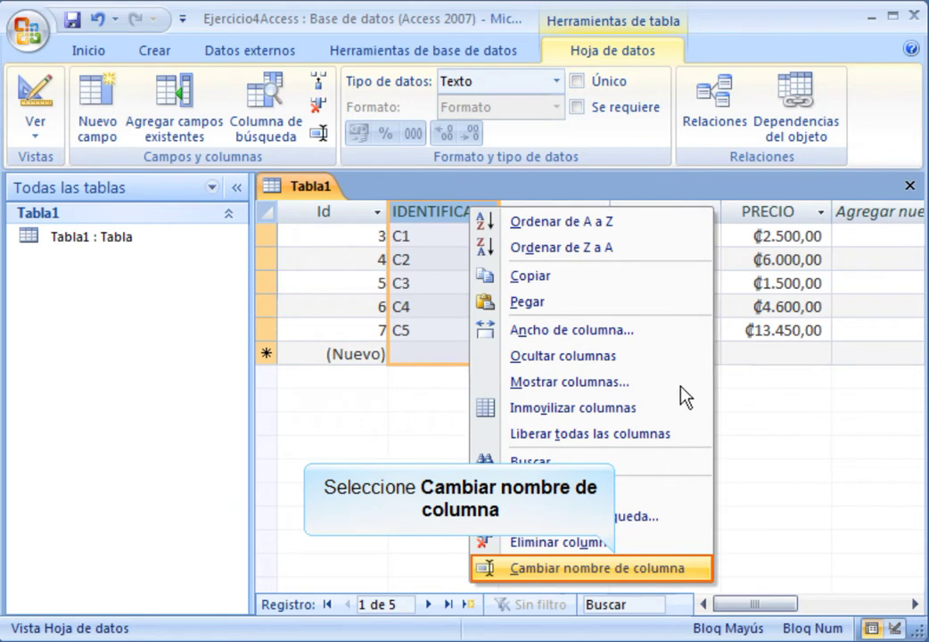
pyautogui.click(700, 567)
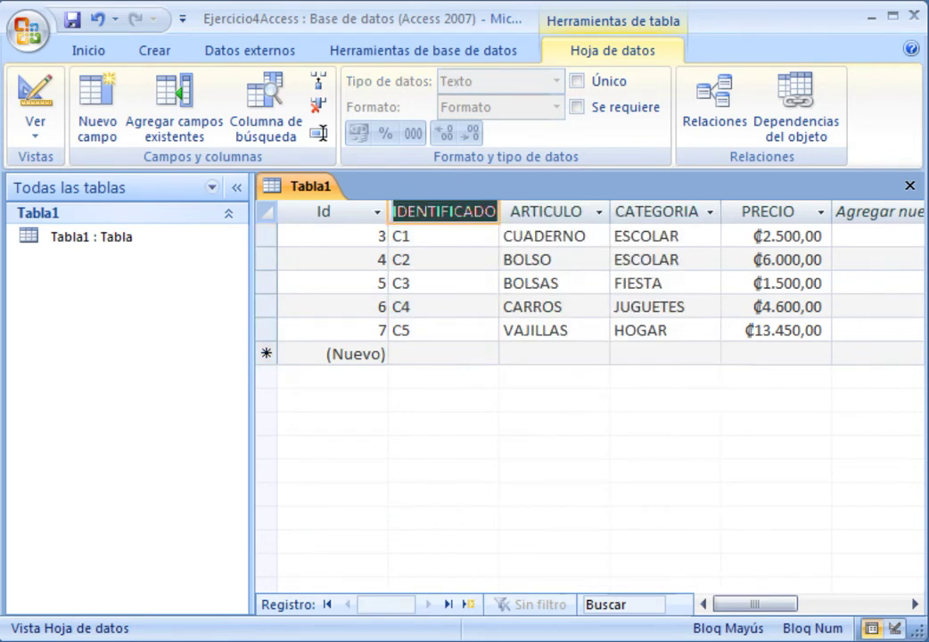
pyautogui.write('CODIGO')
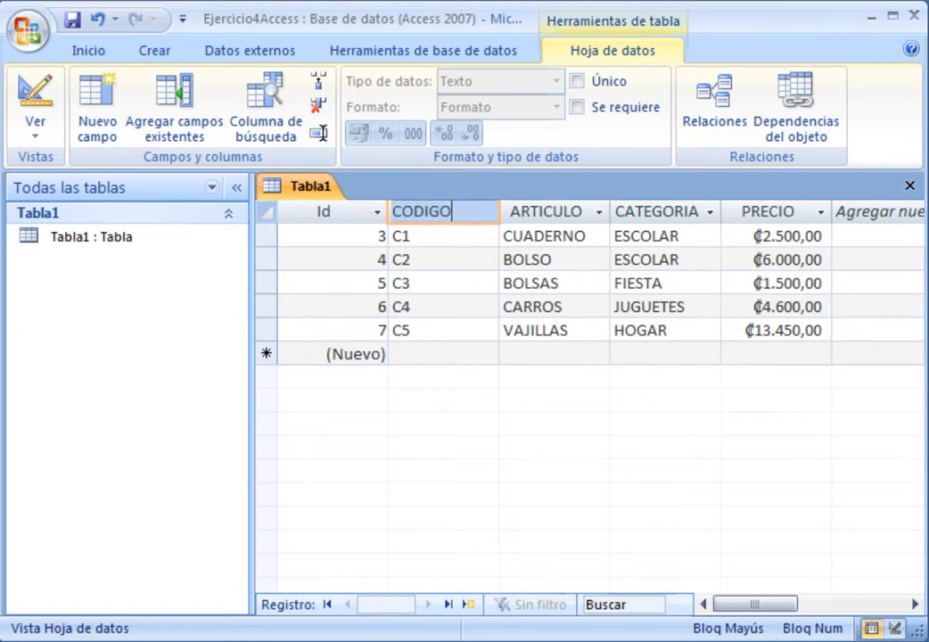
pyautogui.press('Return')
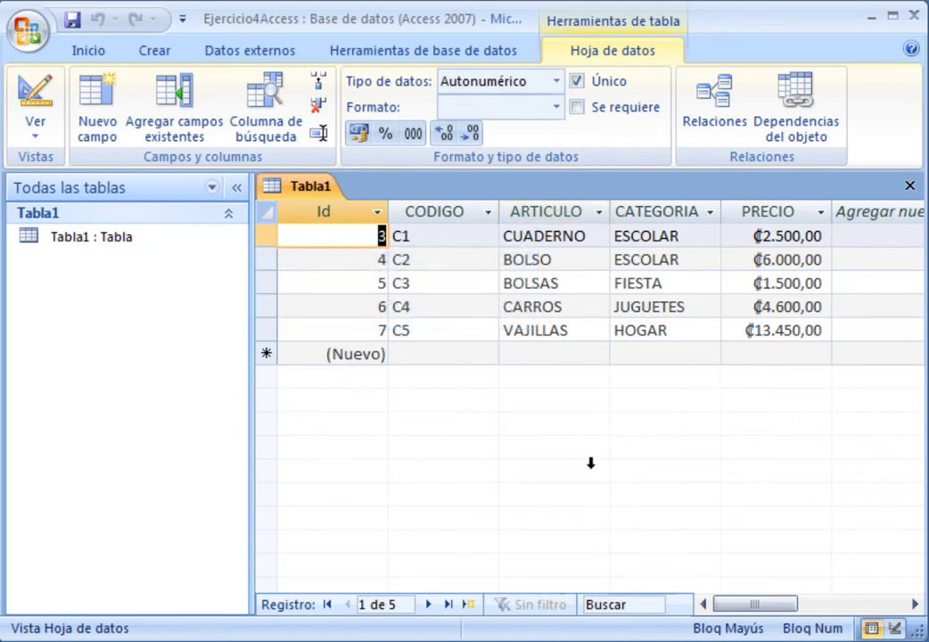
# Insert a new column between CODIGO and ARTICULO and name it ESTANTE
pyautogui.click(562, 211)
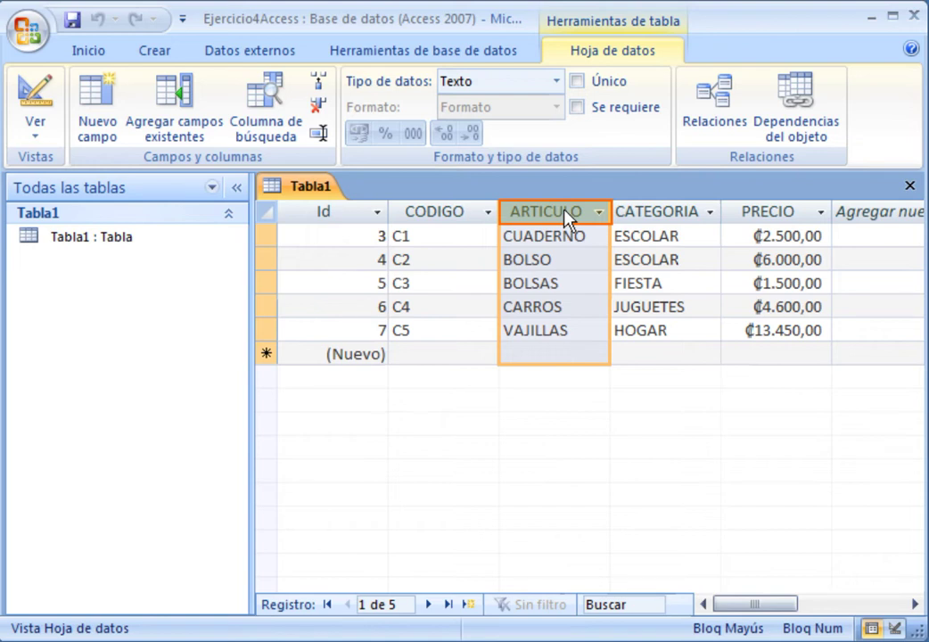
pyautogui.rightClick(566, 213)
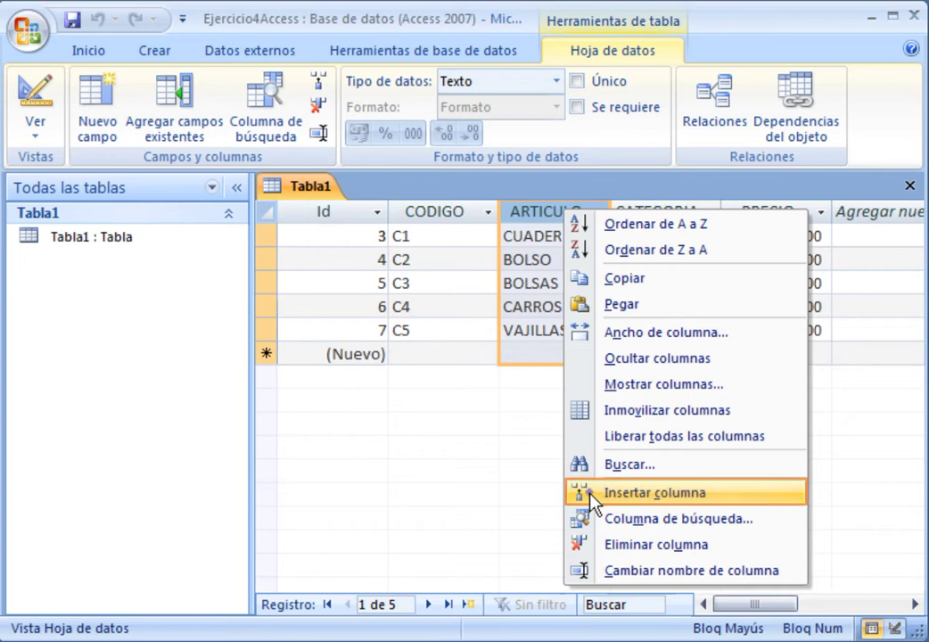
pyautogui.click(655, 492)
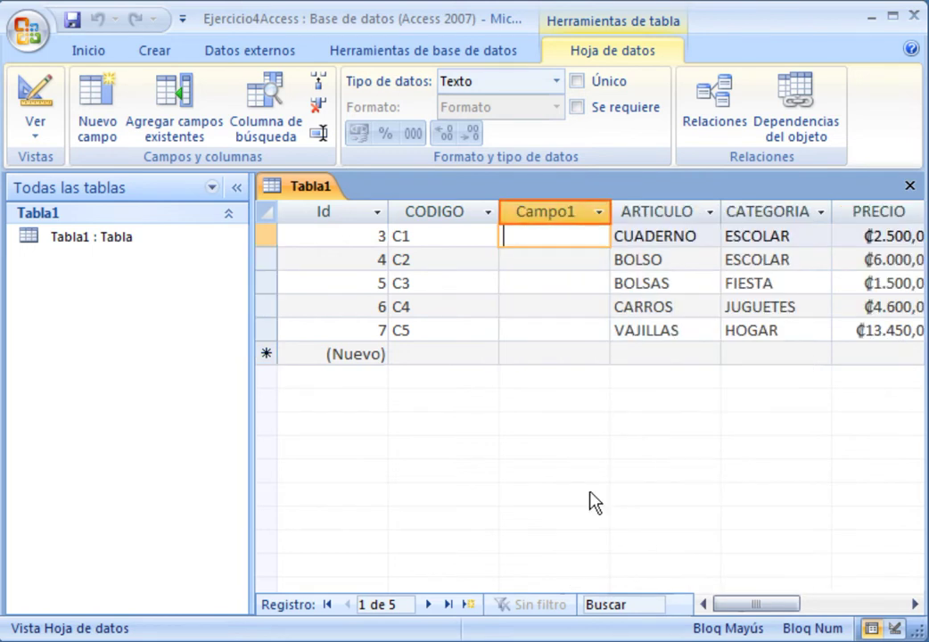
pyautogui.doubleClick(545, 214)
pyautogui.write('EST')
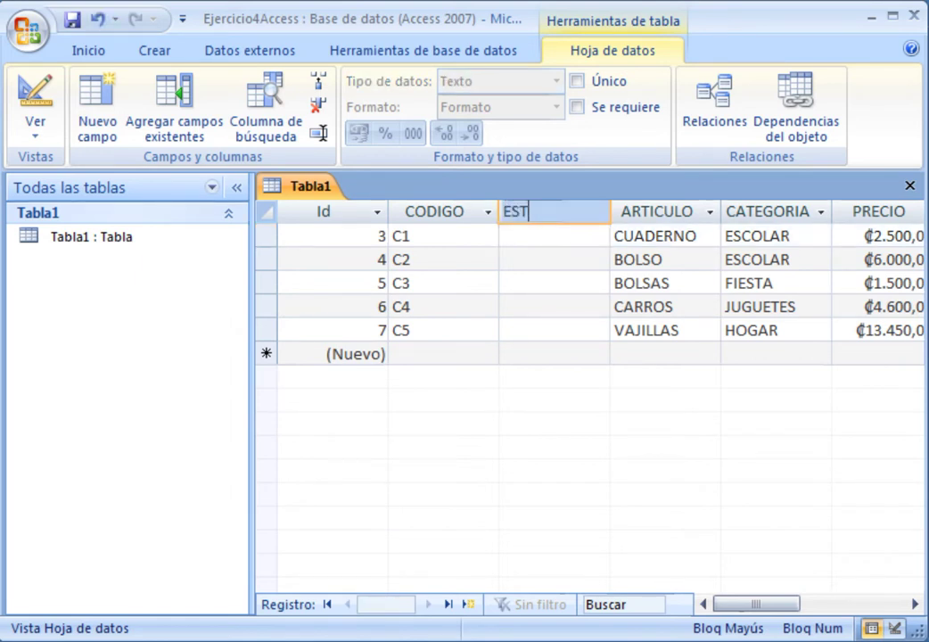
pyautogui.write('ANTE')
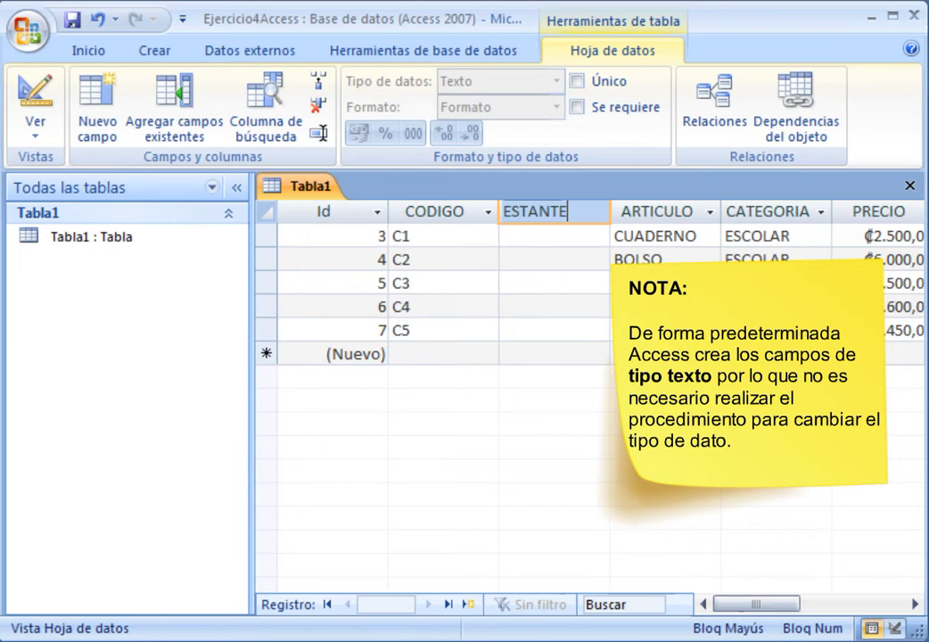
pyautogui.press('Return')
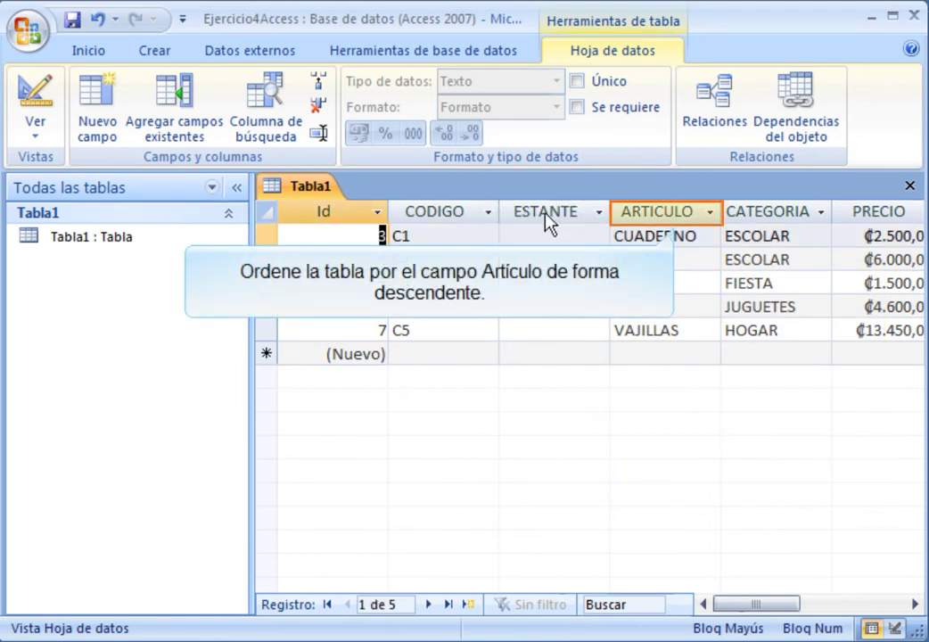
# Sort the table by the ARTICULO field in descending order, from Z to A
pyautogui.click(680, 218)
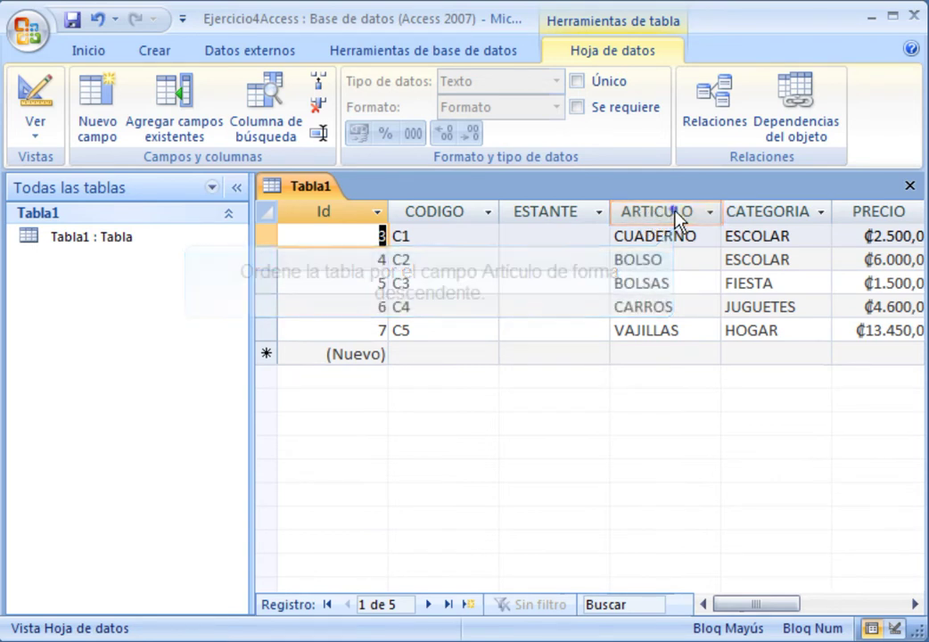
pyautogui.rightClick(680, 218)
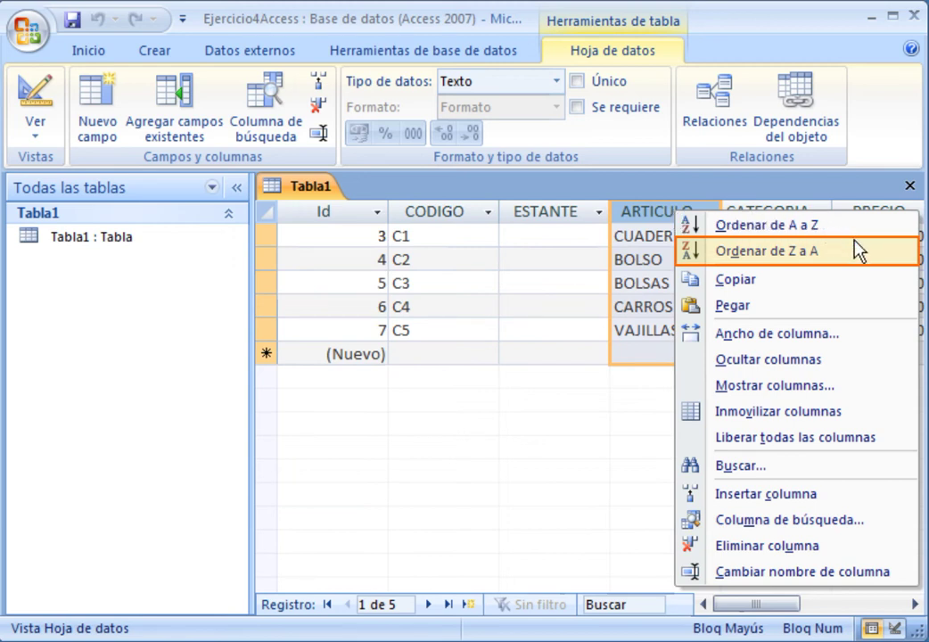
pyautogui.click(861, 256)
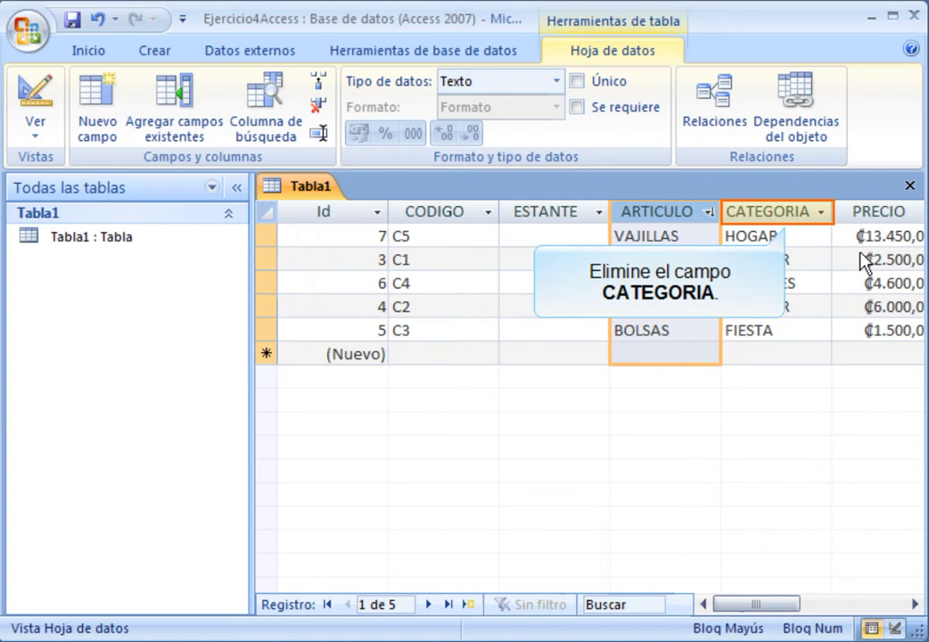
# Permanently delete the CATEGORIA column from the table
pyautogui.rightClick(762, 218)
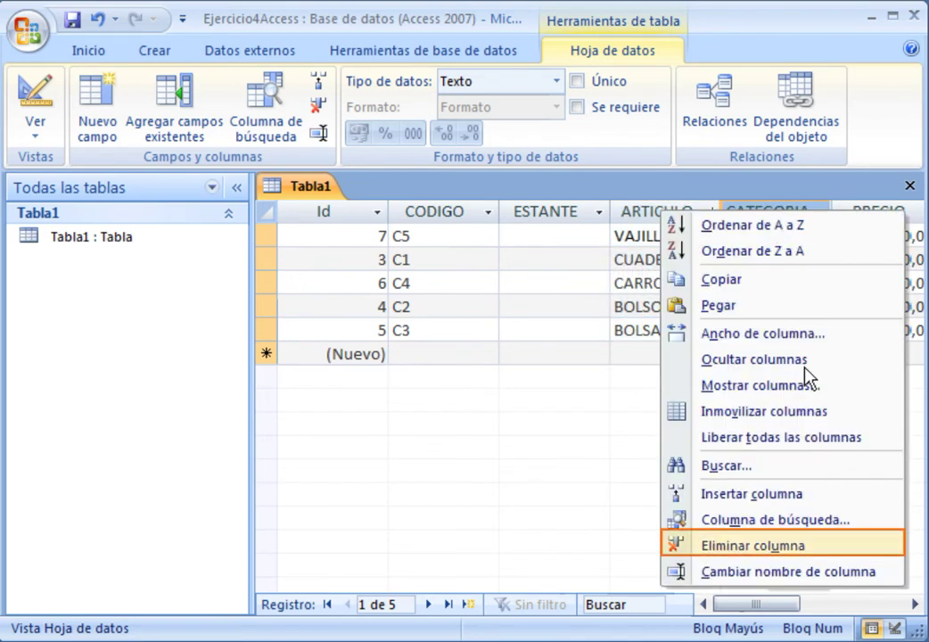
pyautogui.click(811, 547)
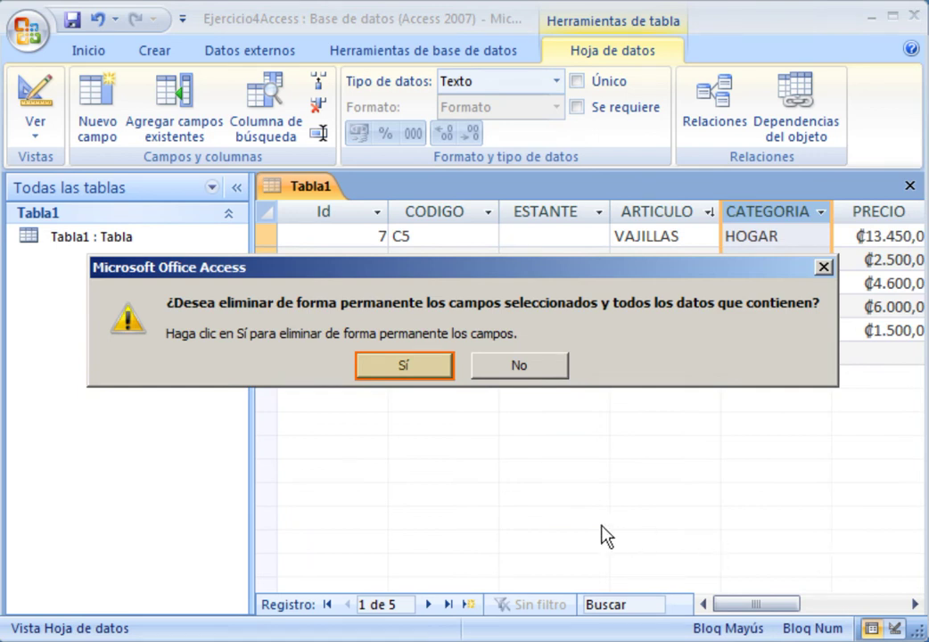
pyautogui.click(439, 368)
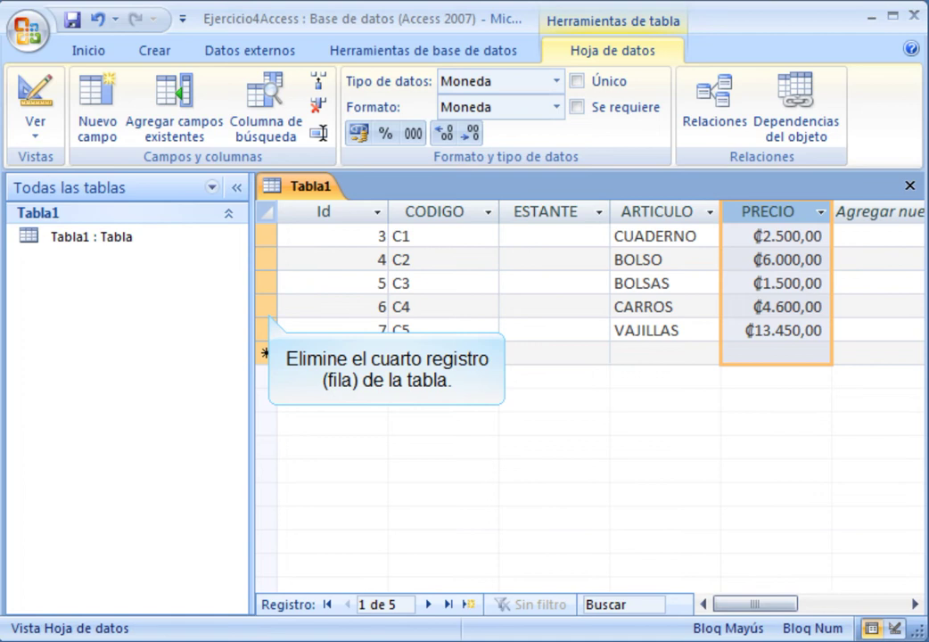
# Delete the table's fourth record, the CARROS row with code C4
pyautogui.rightClick(265, 305)
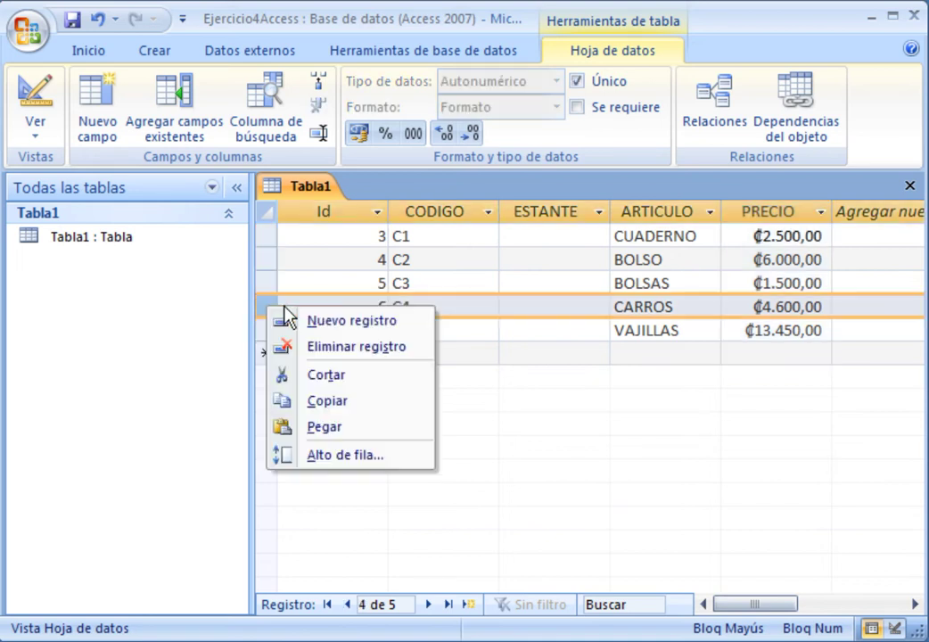
pyautogui.click(378, 352)
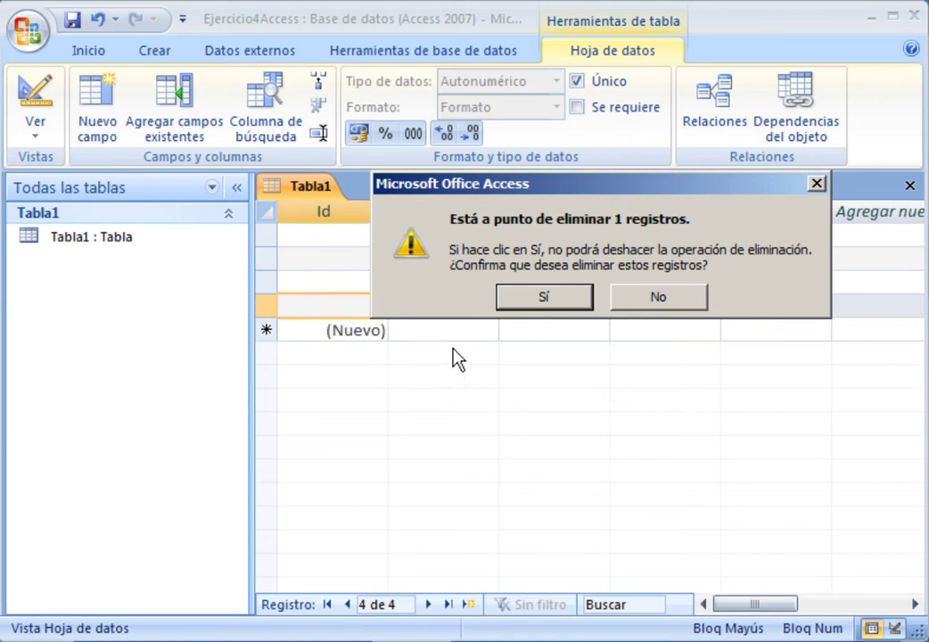
pyautogui.click(528, 305)
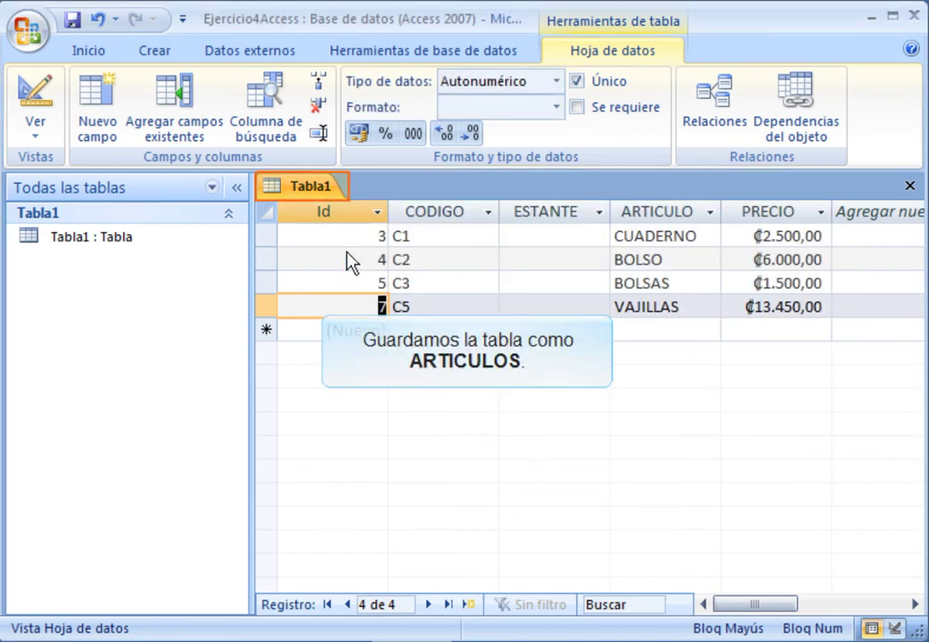
# Save the table under the name ARTICULOS
pyautogui.rightClick(327, 188)
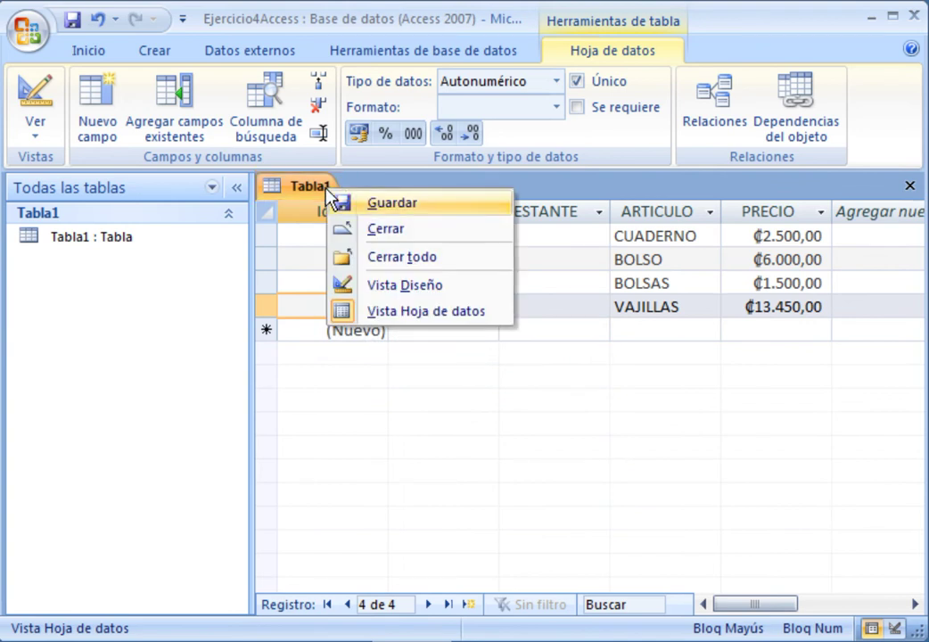
pyautogui.click(438, 207)
pyautogui.write('ART')
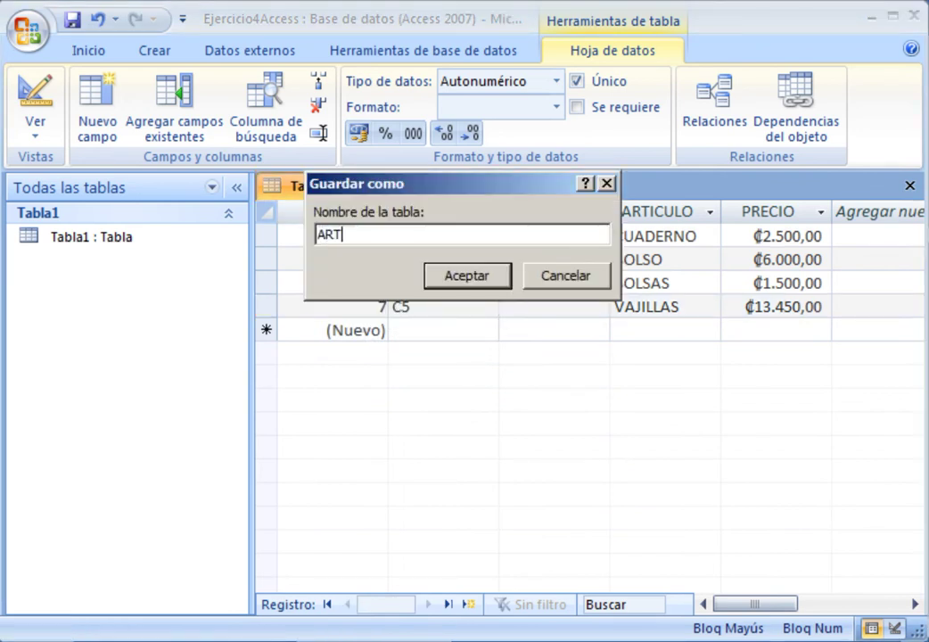
pyautogui.write('ICULOS')
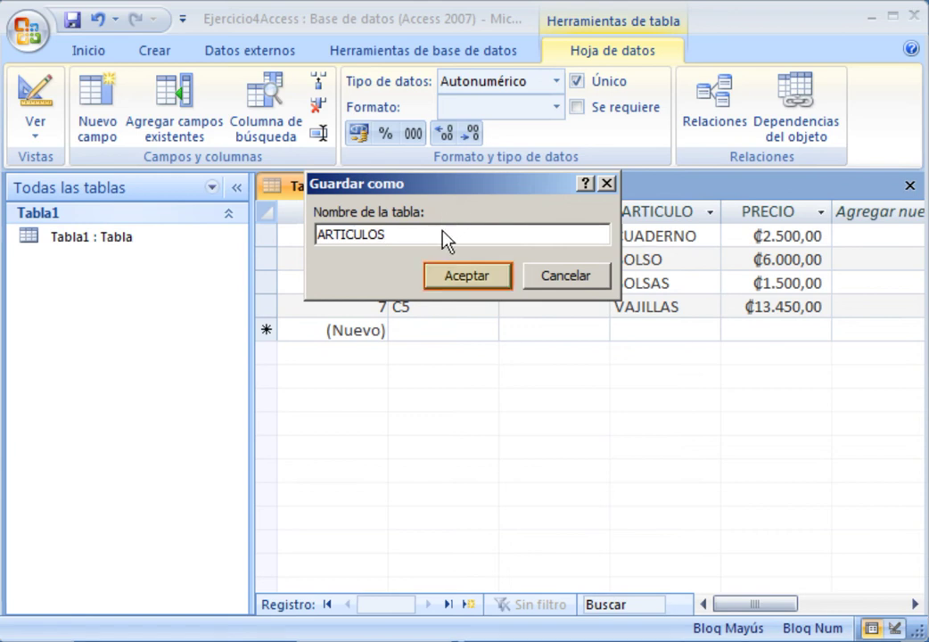
pyautogui.click(445, 284)
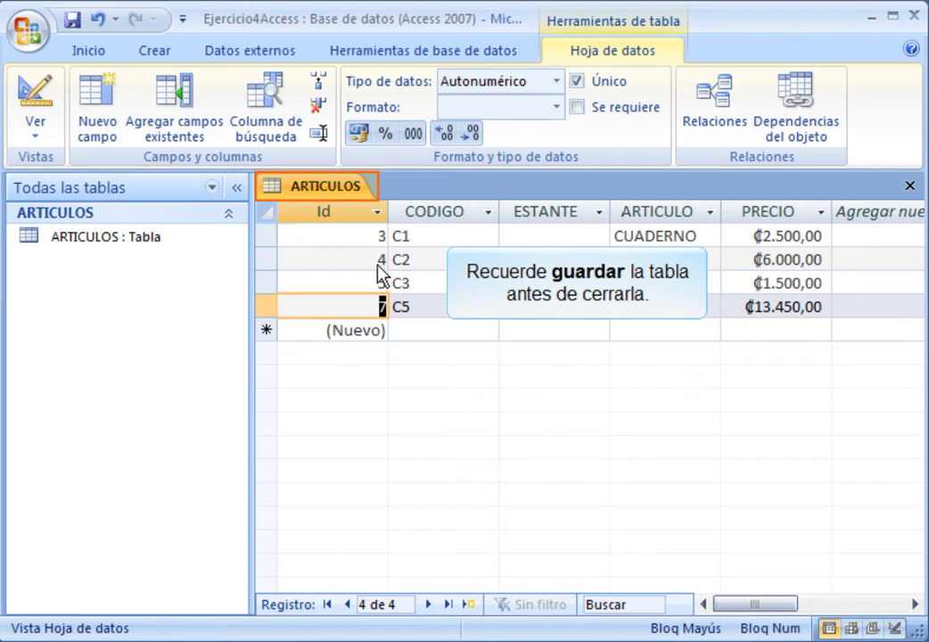
# Close the ARTICULOS table and exit the program
pyautogui.rightClick(345, 190)
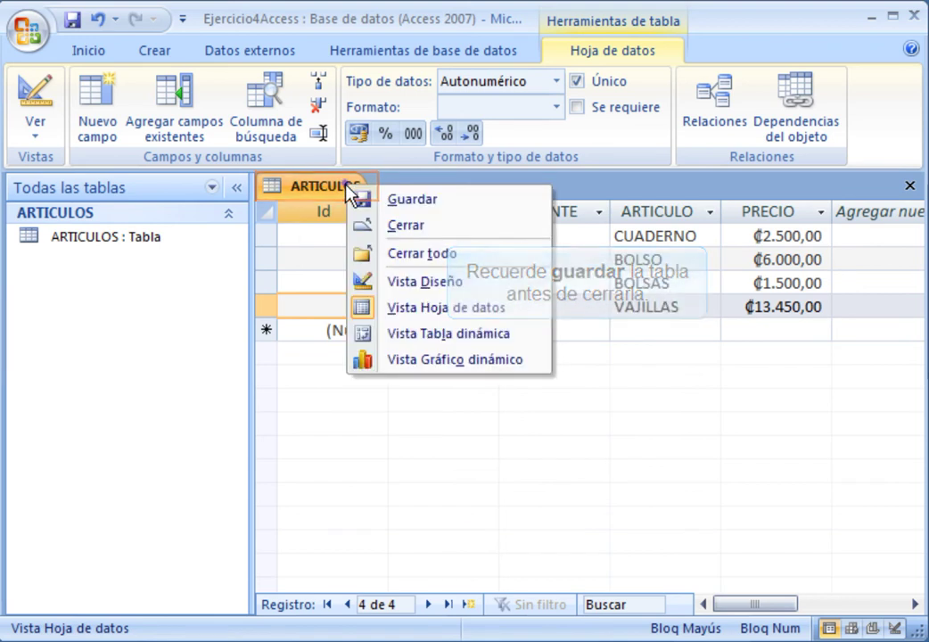
pyautogui.press('Escape')
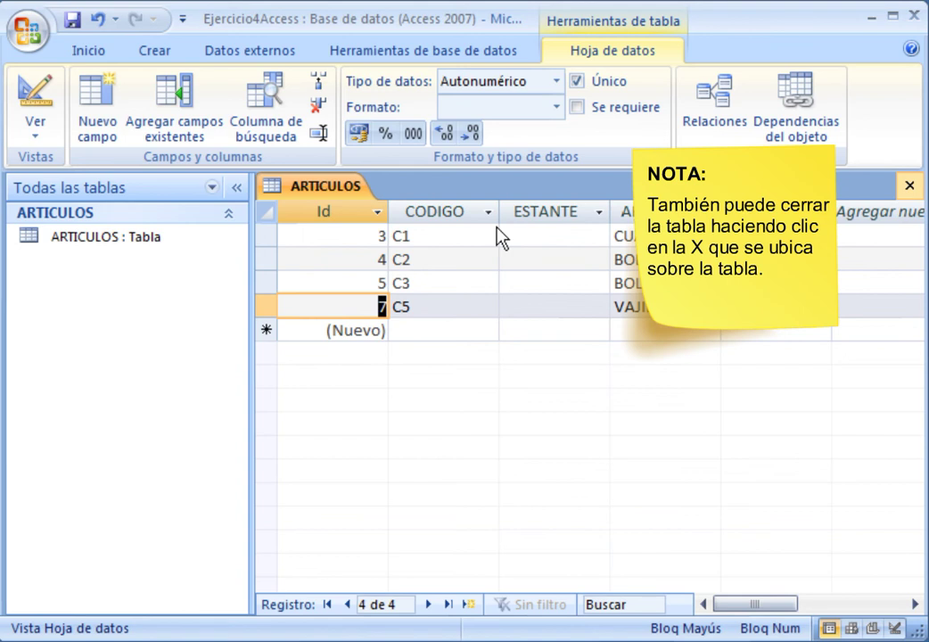
pyautogui.click(909, 195)
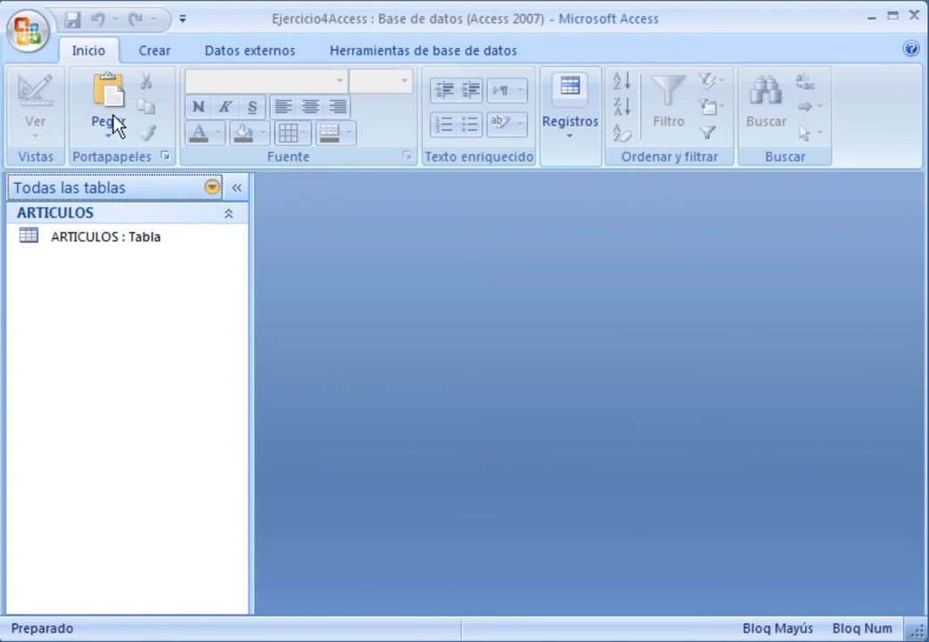
pyautogui.click(24, 38)
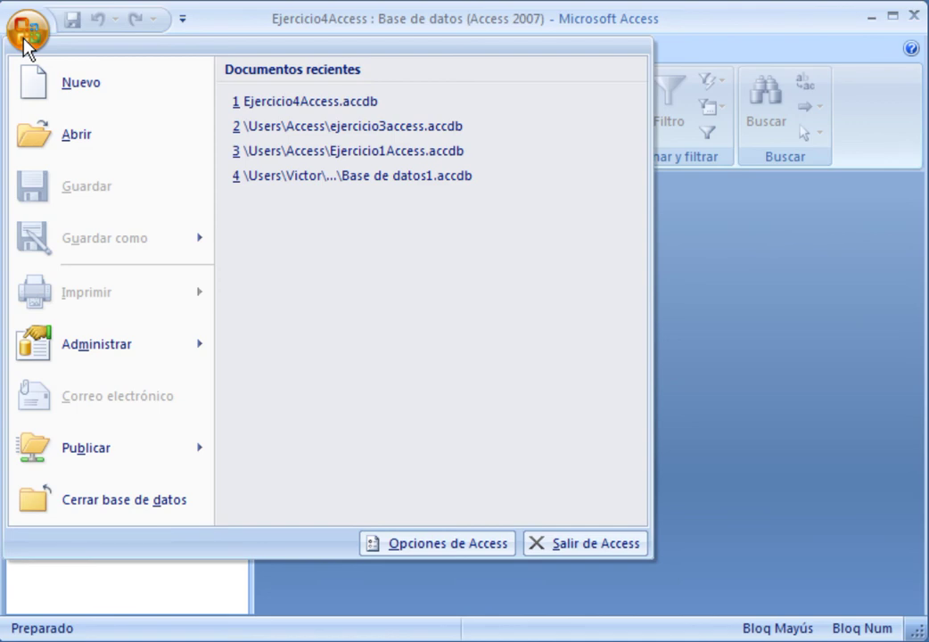
pyautogui.click(626, 545)
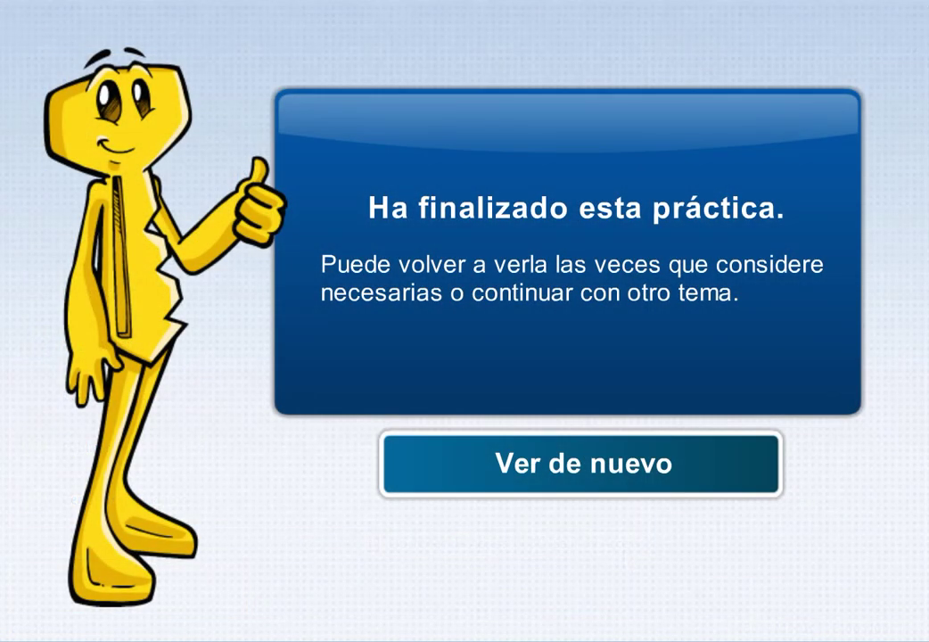